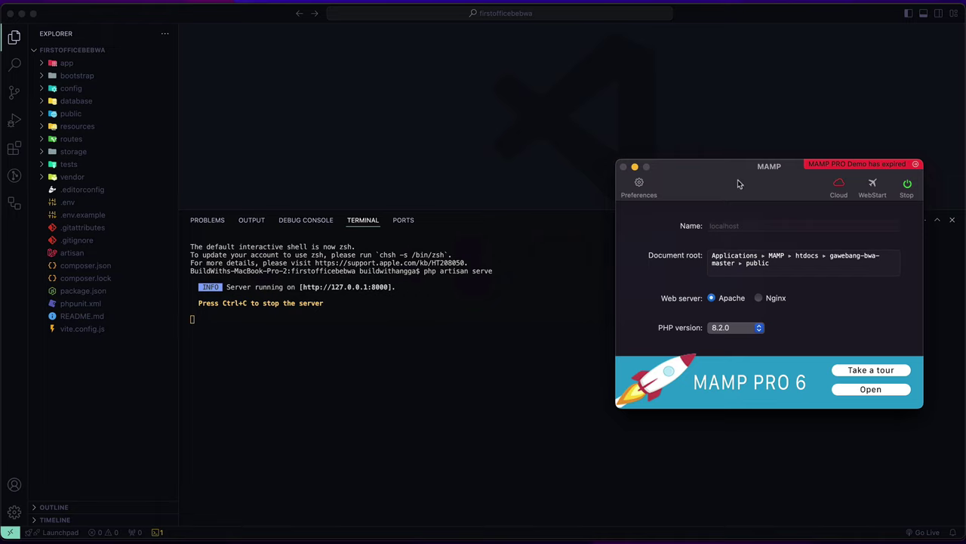
Step: Bring Visual Studio Code in front of MAMP, with the server running at 127.0.0.1:8000
click(474, 317)
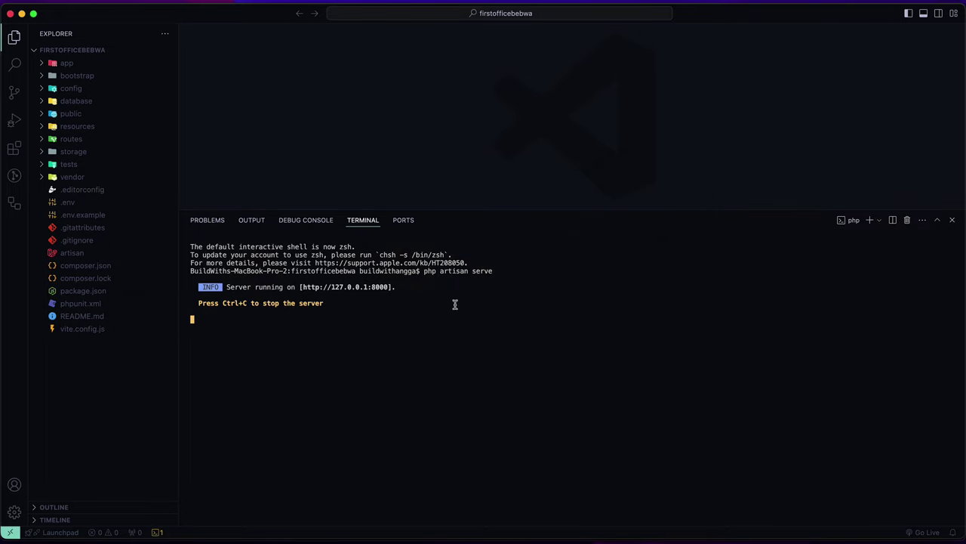
Step: Open 127.0.0.1:8000 as a full Arc tab showing the Laravel welcome page, with a narrower sidebar
super+click(361, 292)
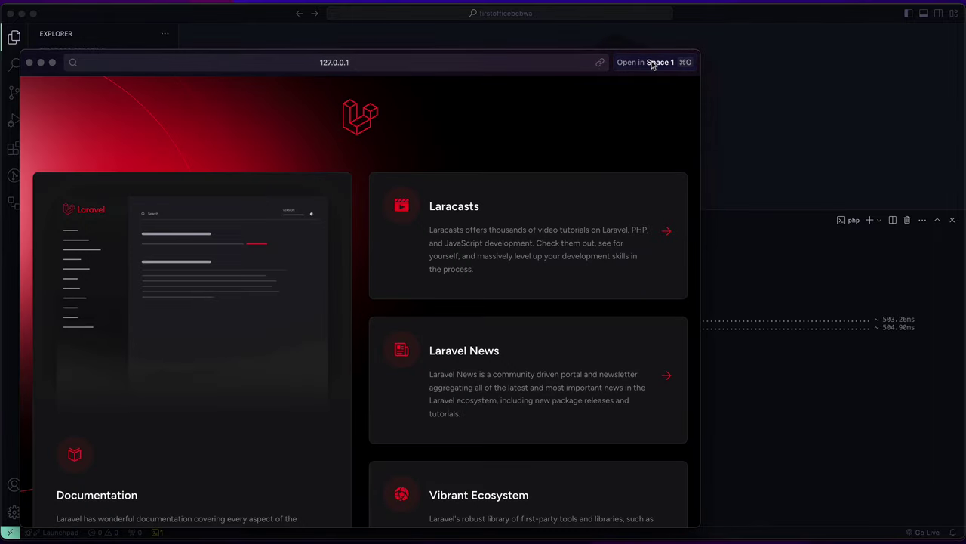
click(653, 62)
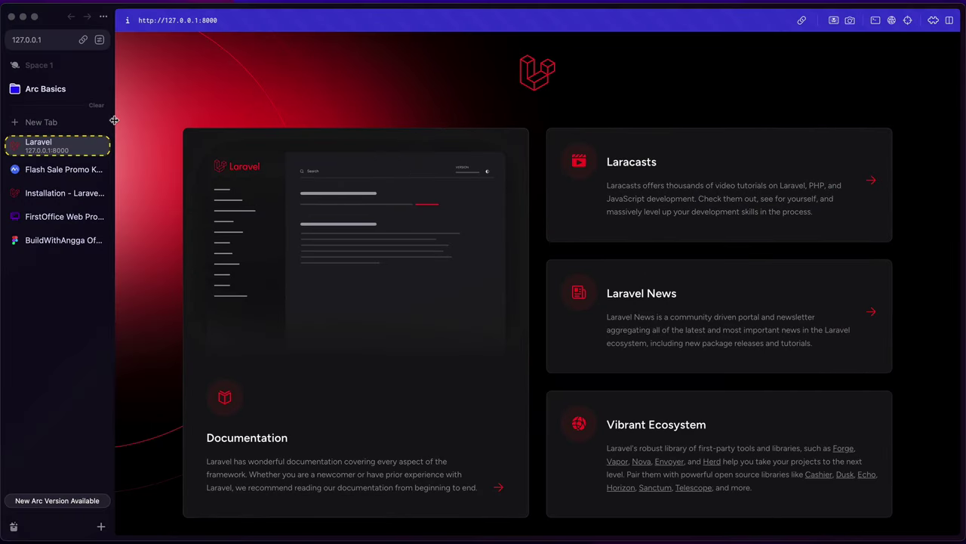
drag(114, 122, 89, 122)
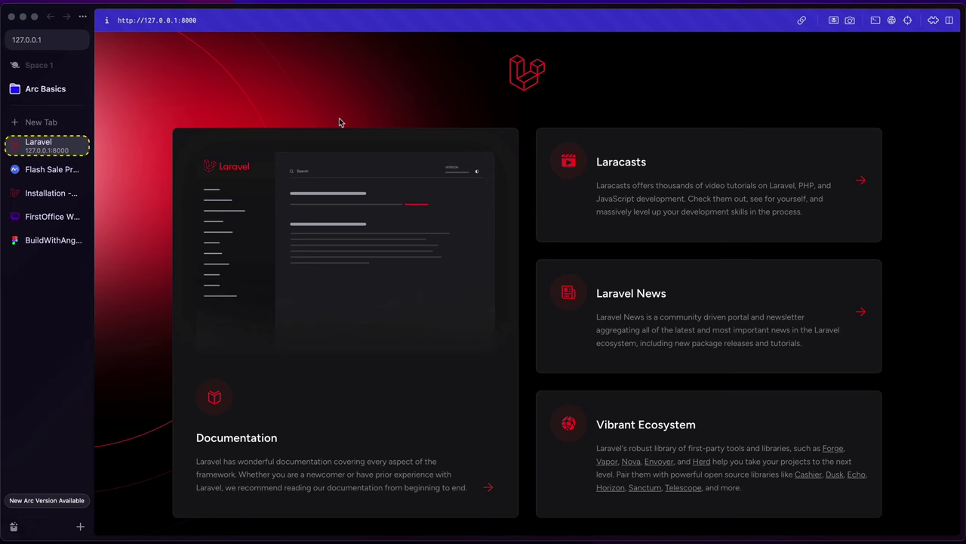
key(super+Tab)
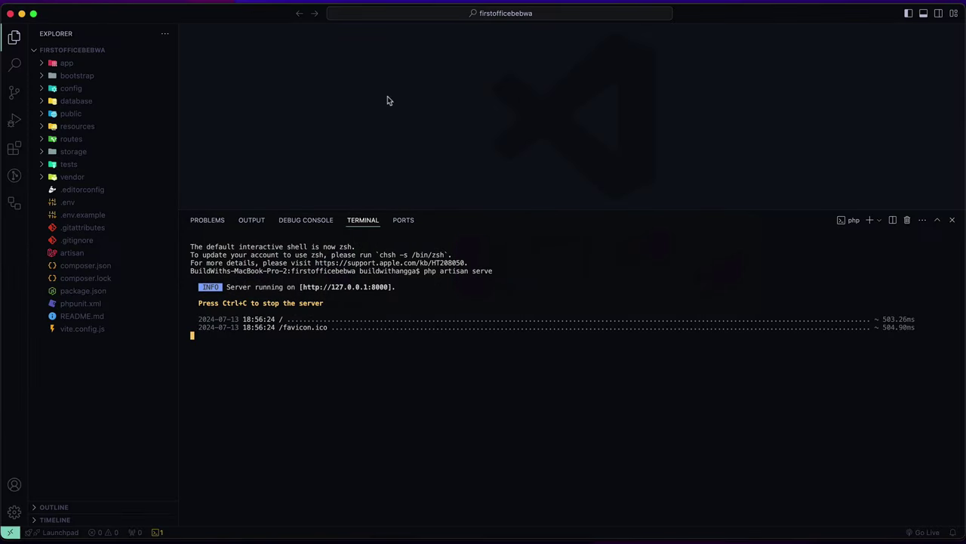
Step: Close the terminal panel and open resources/views/welcome.blade.php for editing
click(951, 220)
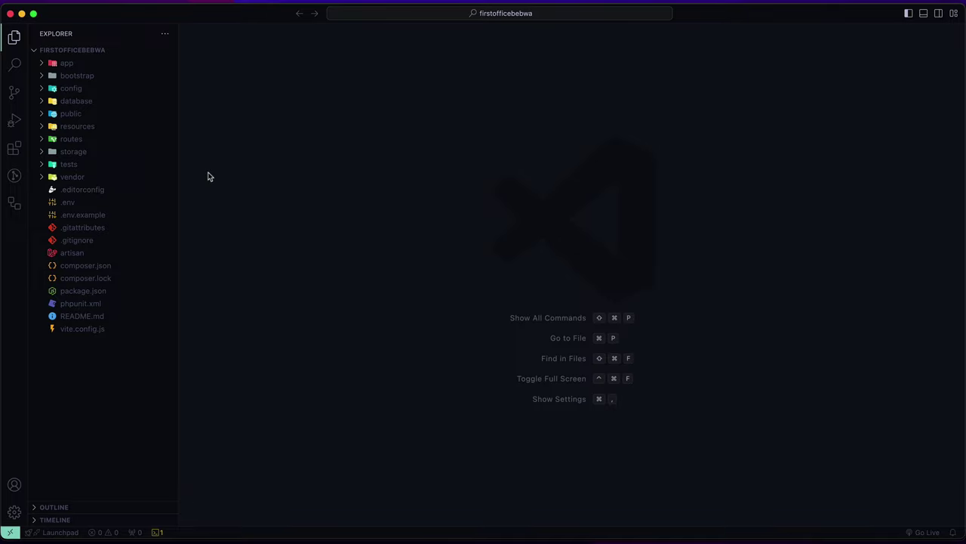
click(91, 130)
click(77, 164)
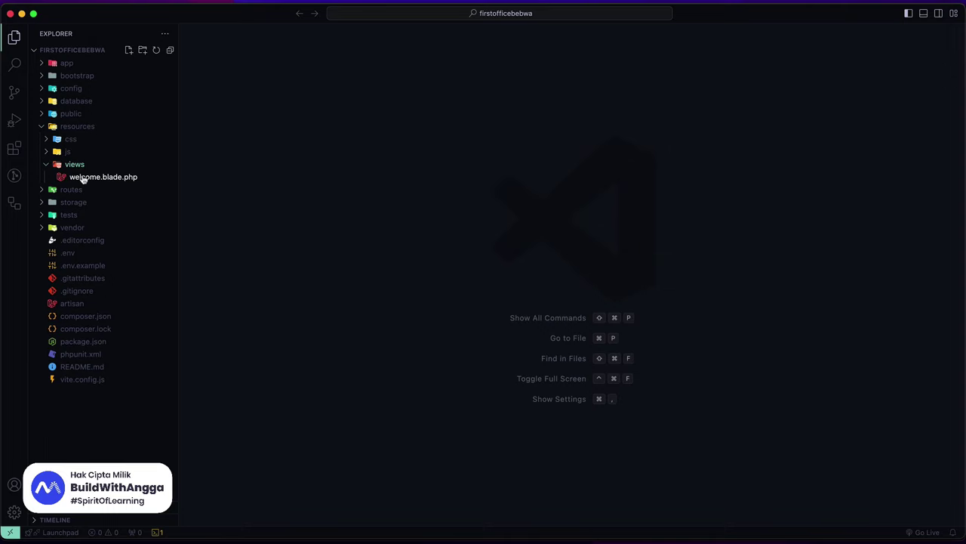
click(83, 177)
click(83, 177)
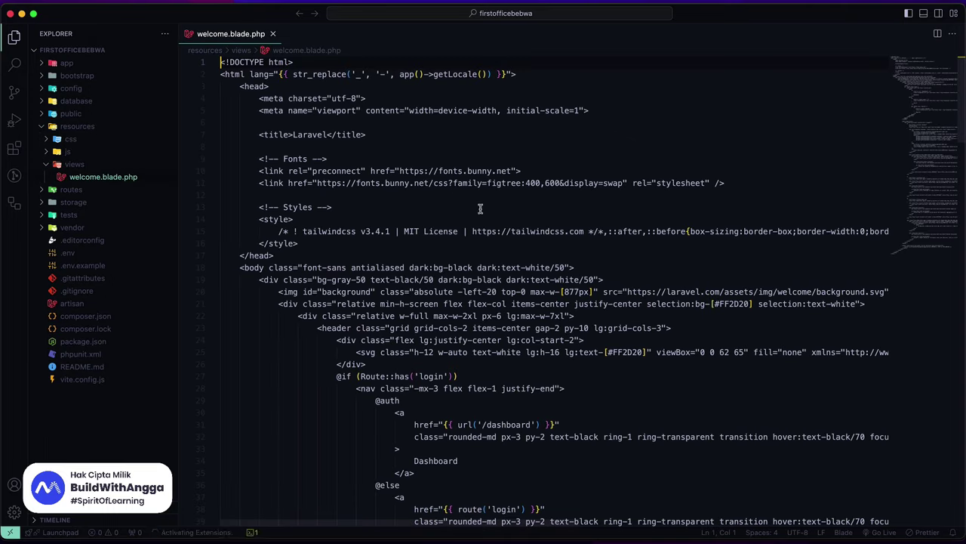
Step: Replace the template with <p>hello laravel bwa react typescript</p>, save, and reload Arc
click(442, 258)
key(ctrl+a)
key(BackSpace)
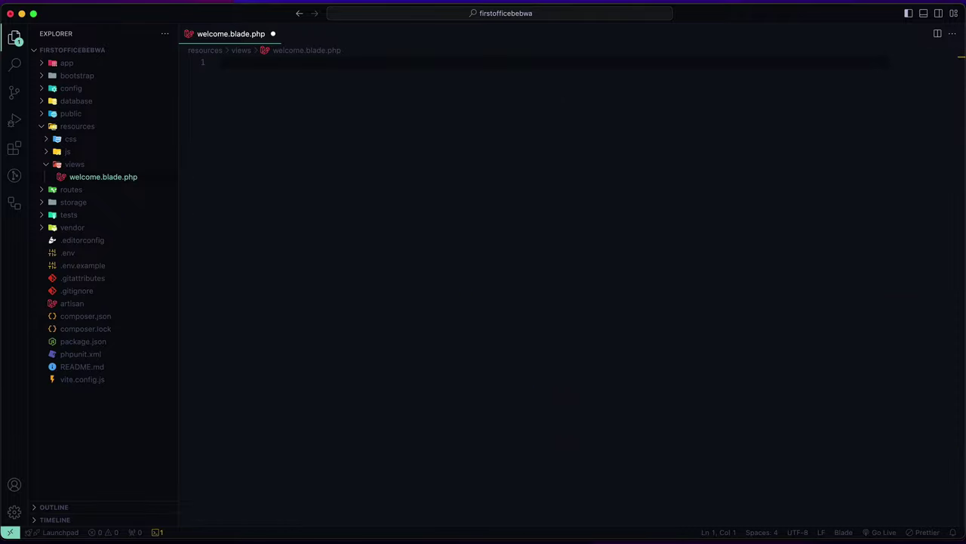
text(p)
key(Tab)
text(hello laravel bwa react typ)
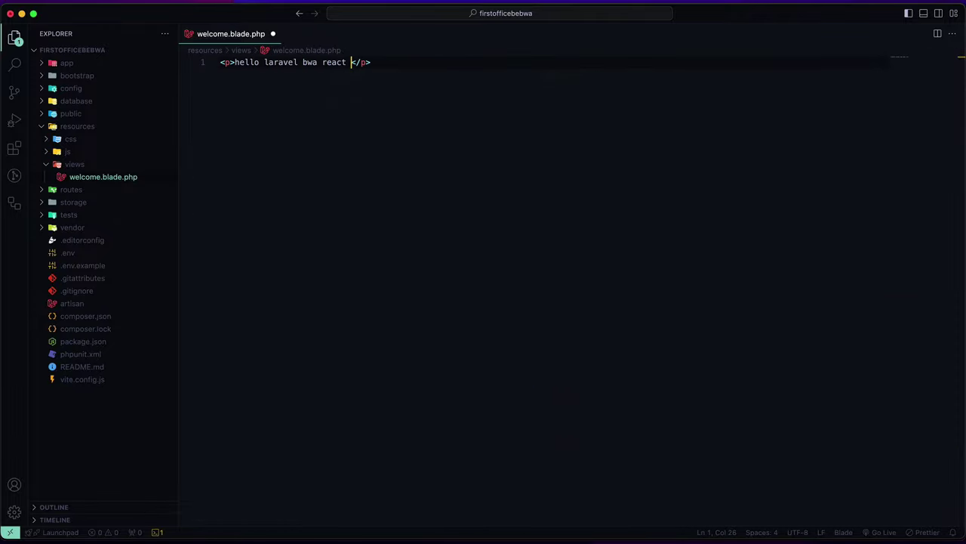
text(escript)
key(super+s)
key(super+Tab)
key(super+r)
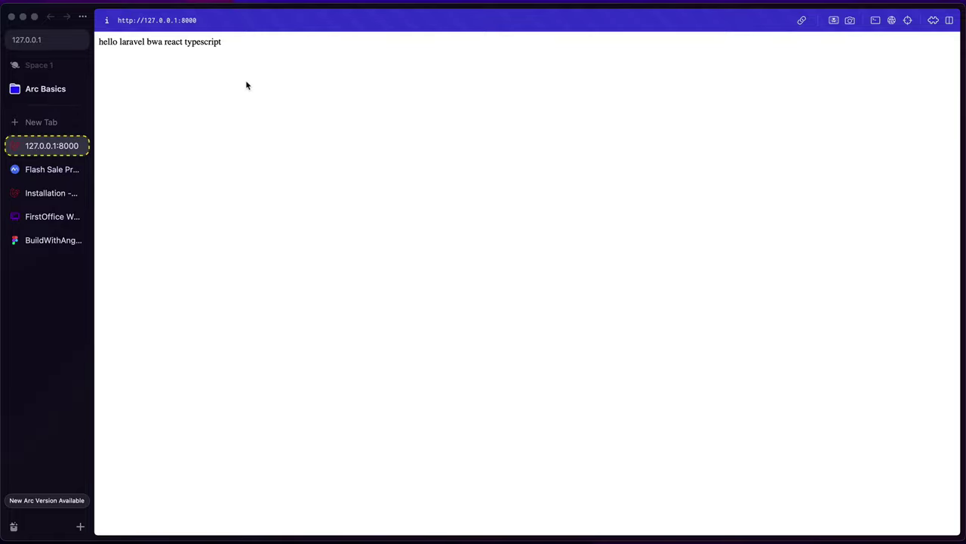
Step: Close the welcome.blade.php tab and check the 'hello laravel' page in Arc
key(super+Tab)
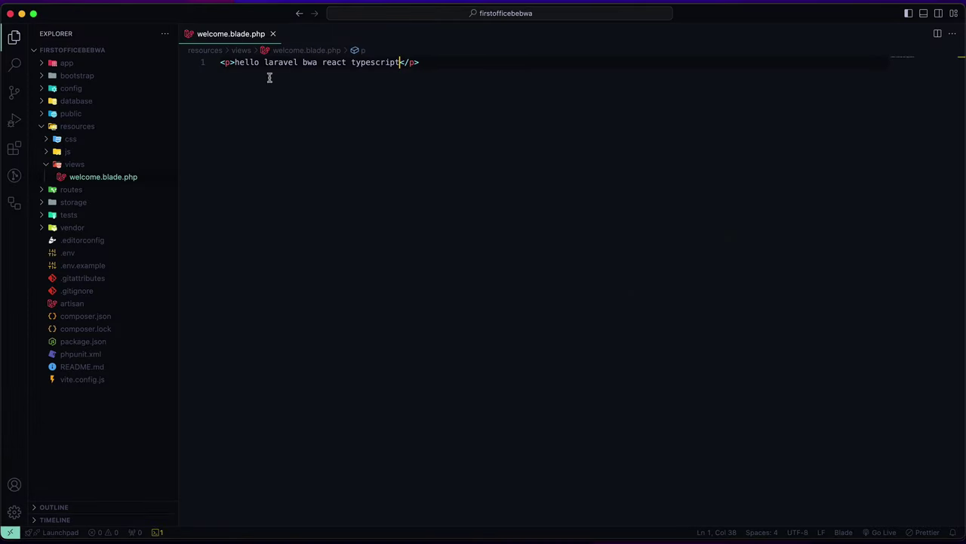
click(273, 34)
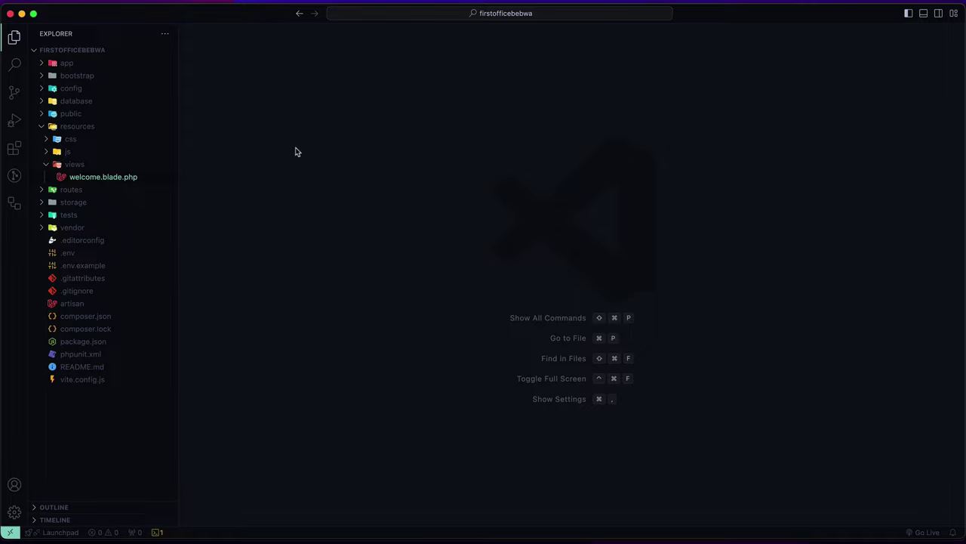
key(super+Tab)
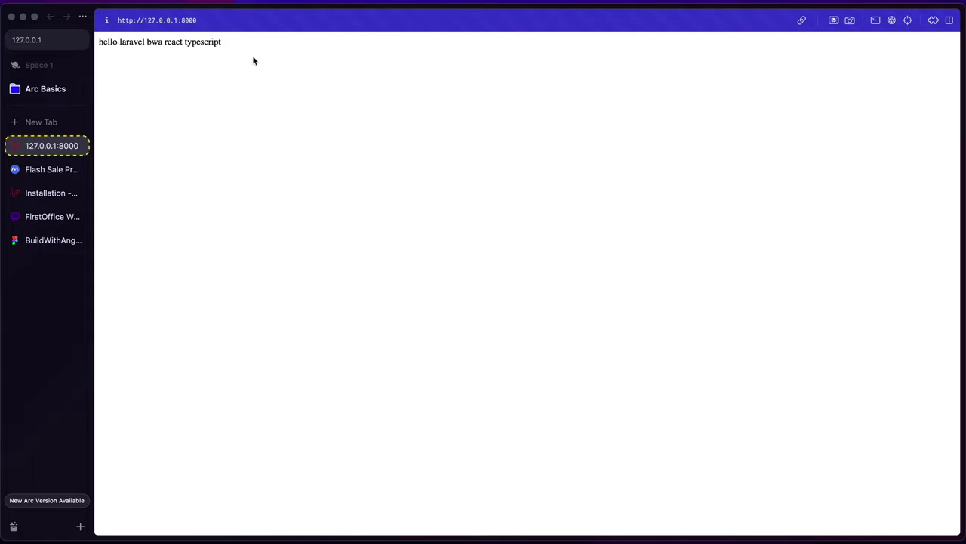
key(super+Tab)
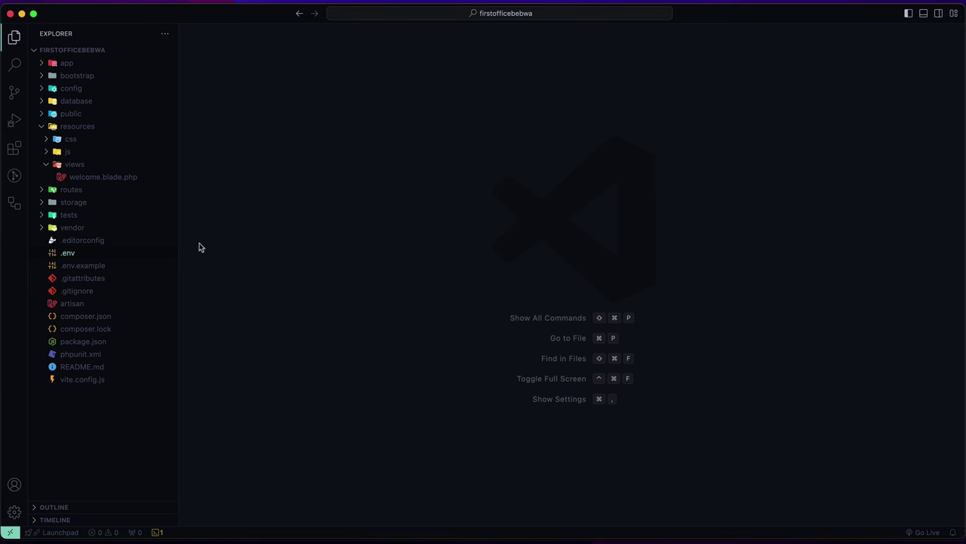
Step: In .env, change DB_CONNECTION from sqlite to mysql
click(68, 253)
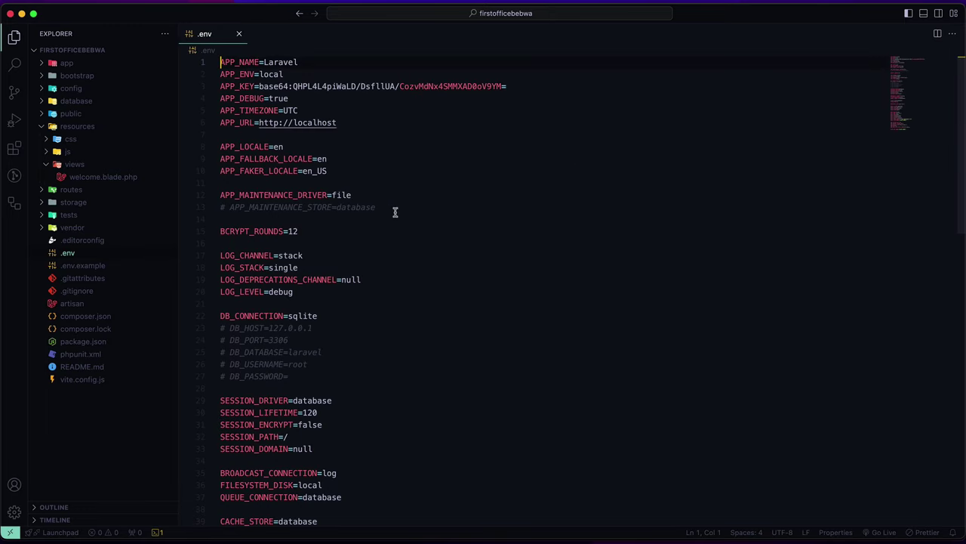
scroll(376, 248, down, 3)
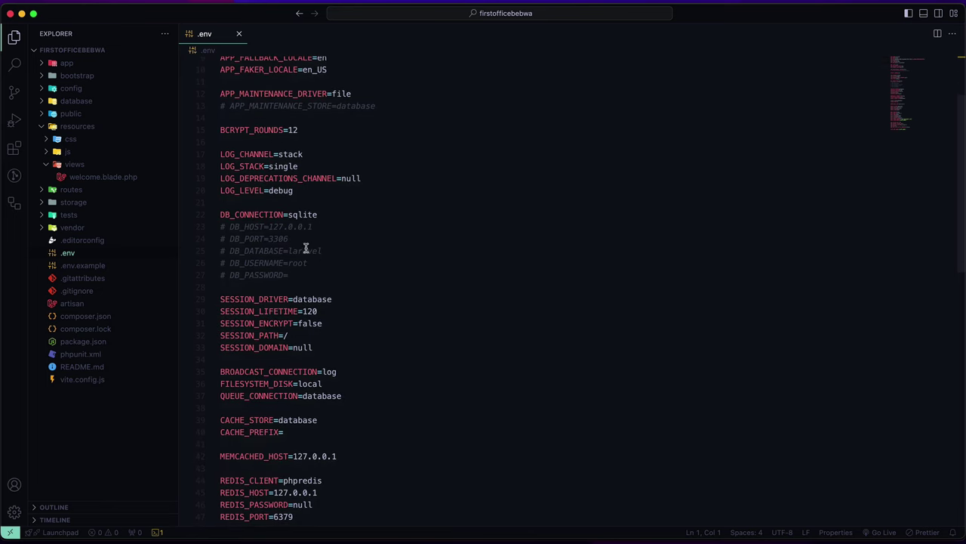
scroll(303, 287, down, 3)
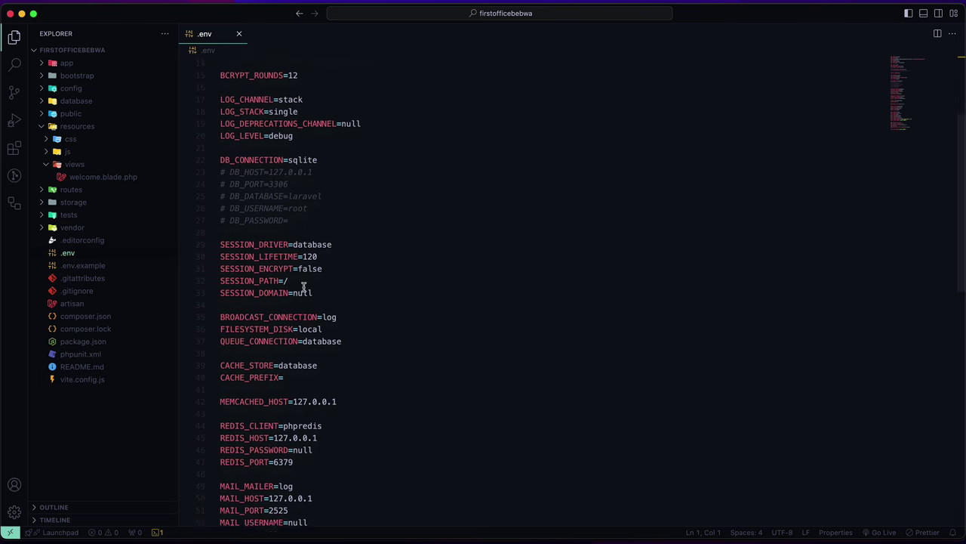
scroll(302, 287, down, 5)
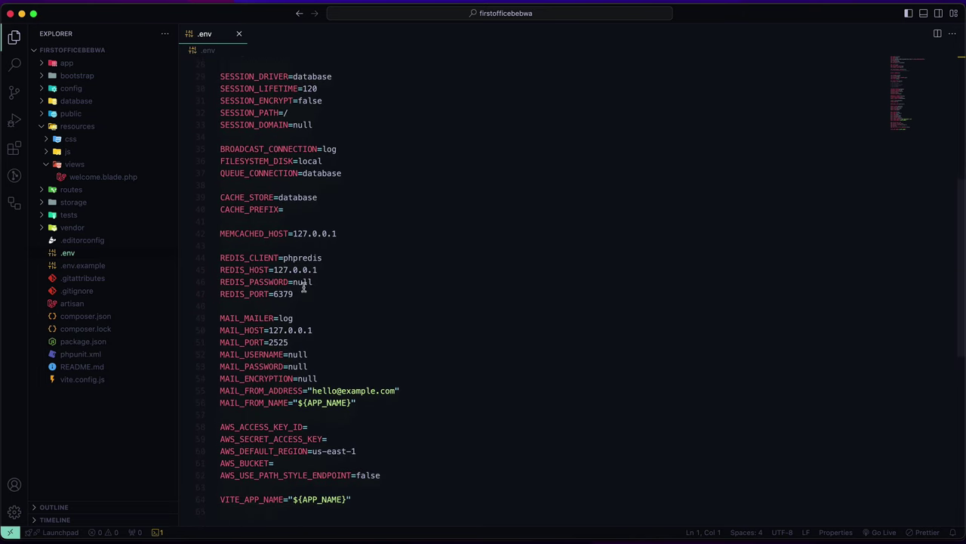
scroll(306, 380, down, 3)
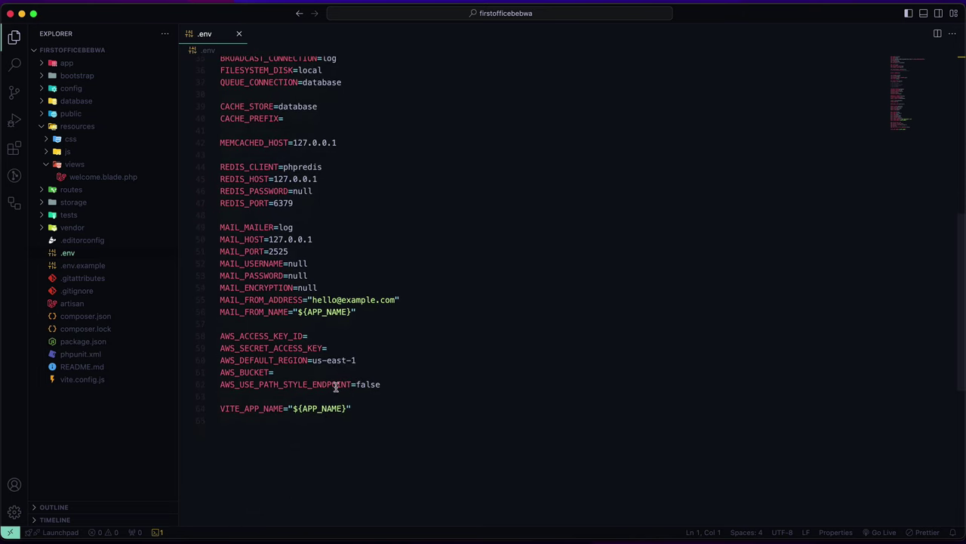
scroll(328, 379, up, 10)
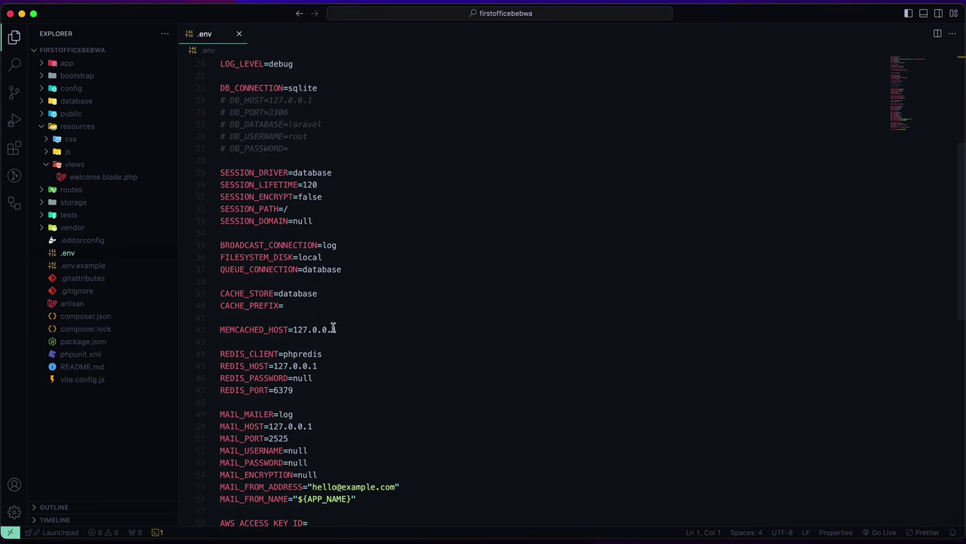
scroll(332, 327, up, 2)
scroll(316, 302, down, 1)
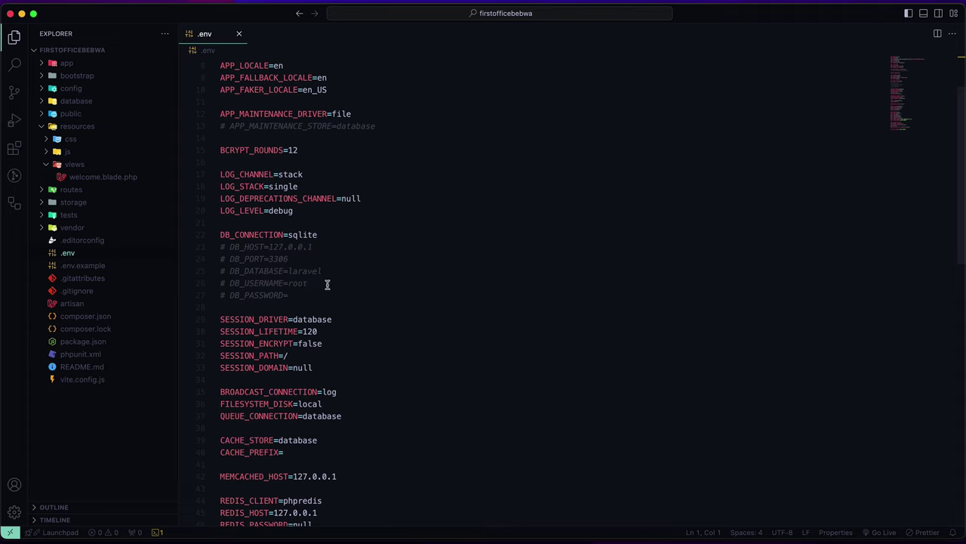
scroll(328, 283, down, 2)
scroll(316, 218, up, 1)
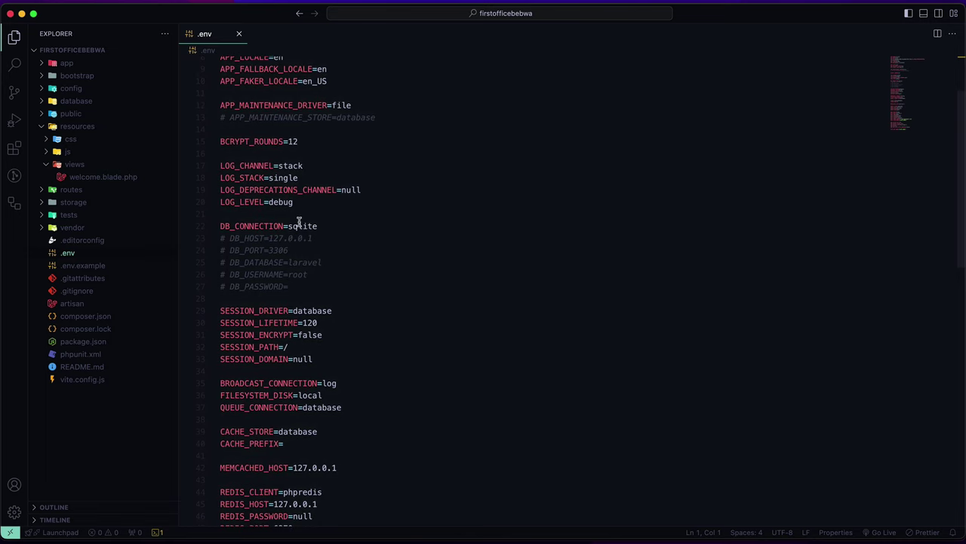
double_click(308, 225)
text(mysq)
Step: Uncomment DB_HOST through DB_PASSWORD on lines 23–27 and save .env
drag(288, 287, 216, 239)
key(super+slash)
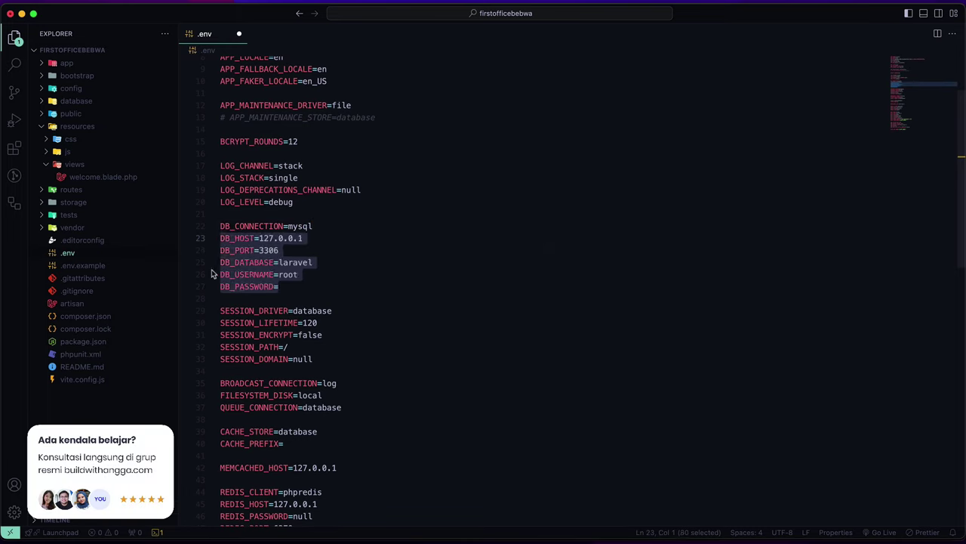
key(super+s)
scroll(322, 257, down, 1)
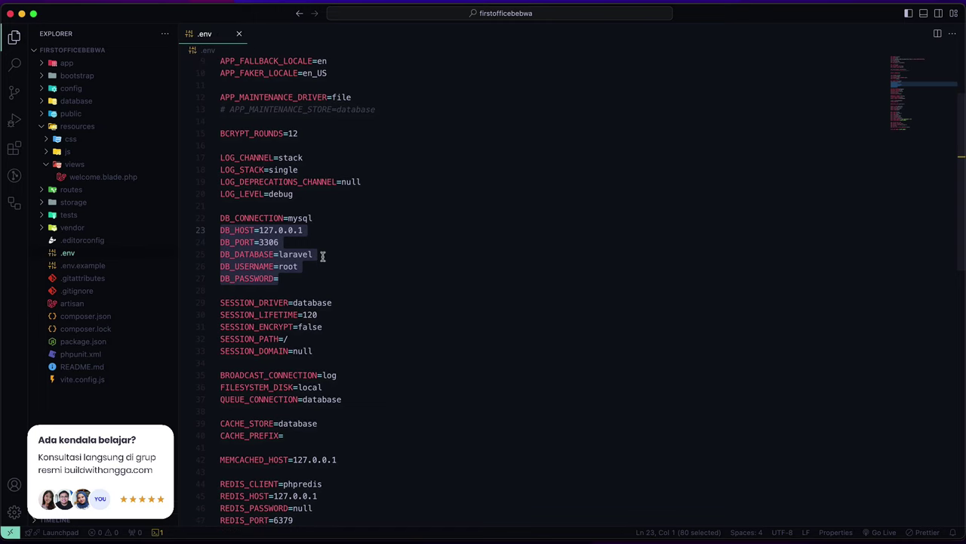
click(285, 243)
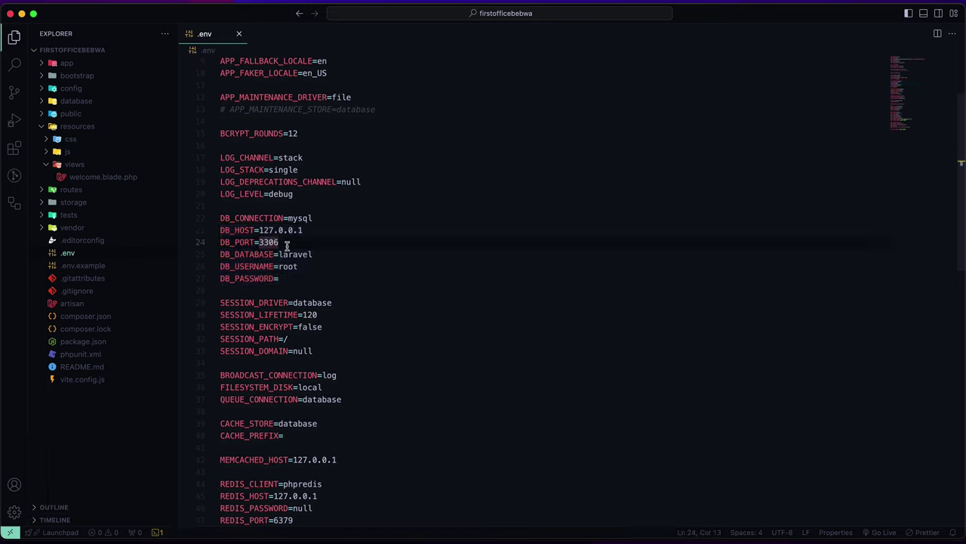
key(super+Tab)
key(super+Tab)
key(super+Tab)
key(super+Tab)
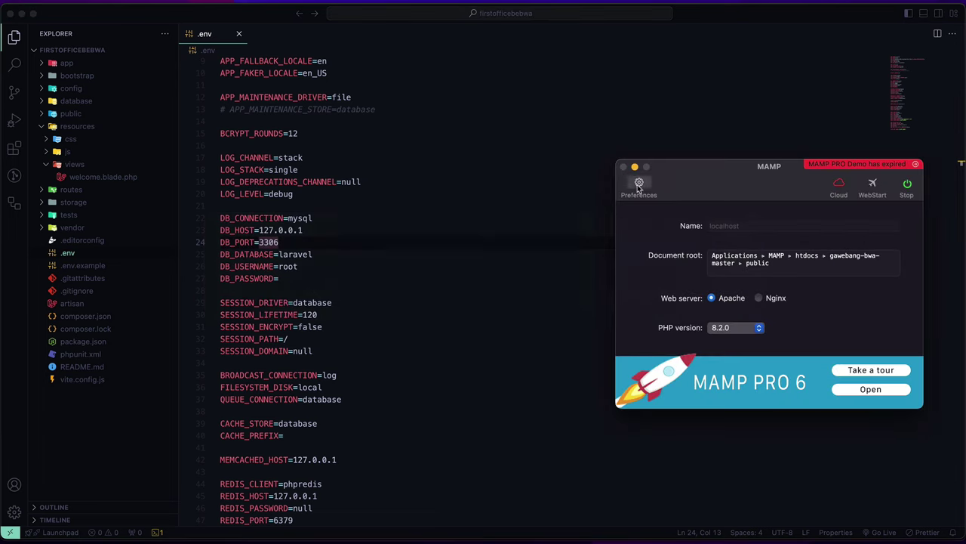
Step: Copy the MySQL port 8889 from MAMP's Ports preferences without changing anything
click(639, 185)
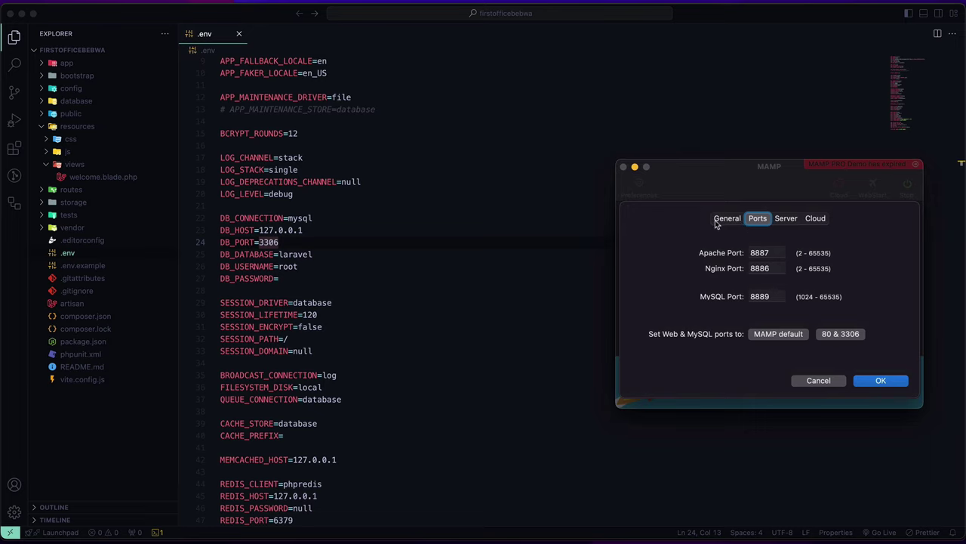
double_click(770, 298)
key(super+c)
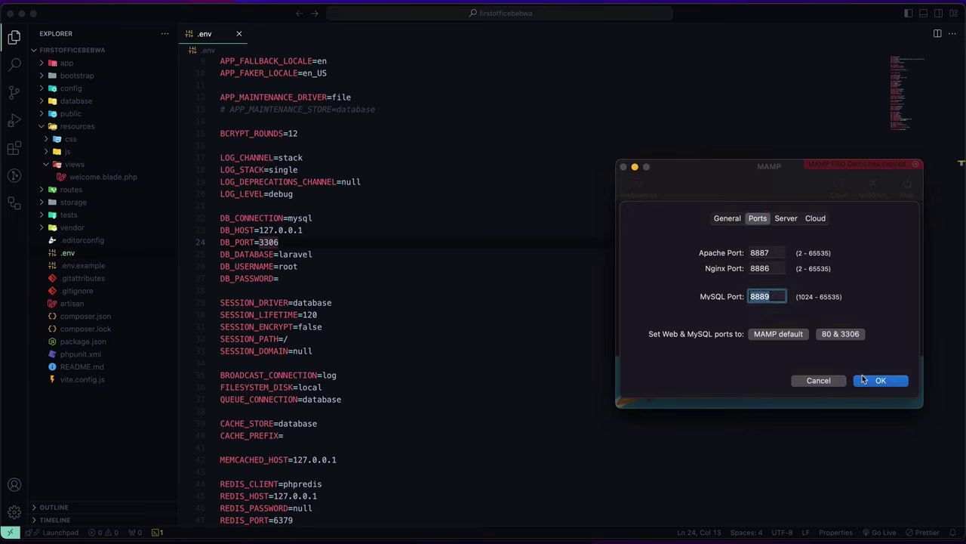
click(864, 380)
click(350, 243)
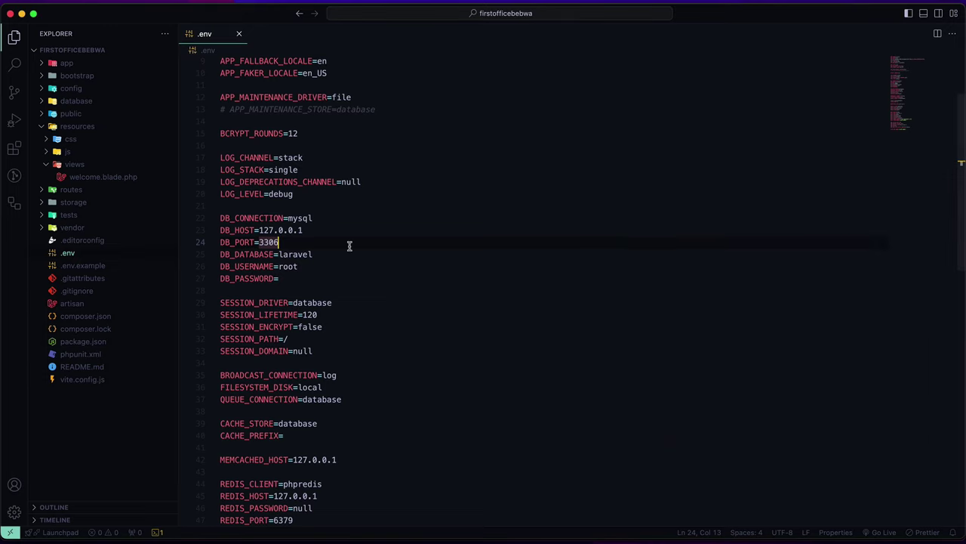
Step: Set DB_PORT to 8889 and DB_DATABASE to firstofficebwa in .env
double_click(260, 242)
key(super+v)
key(super+s)
double_click(301, 257)
text(first)
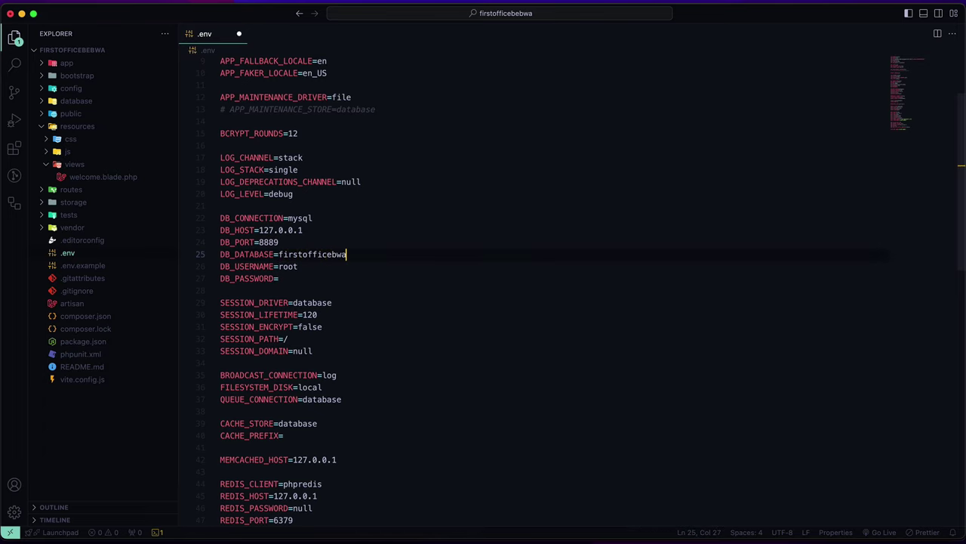
double_click(309, 257)
key(cmd+c)
Step: Rename APP_NAME from Laravel to firstofficebwa and save
scroll(309, 254, up, 3)
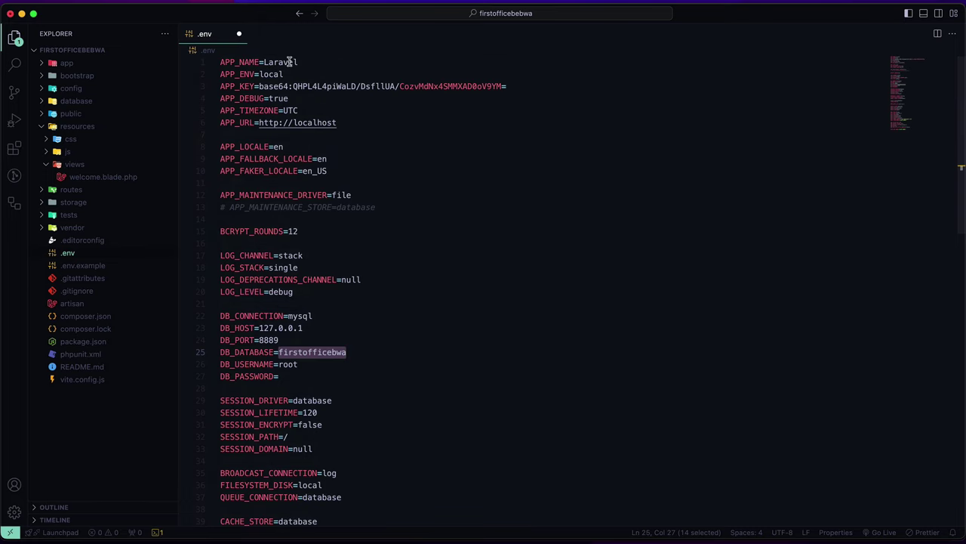
double_click(290, 62)
key(cmd+v)
key(cmd+s)
scroll(340, 203, down, 1)
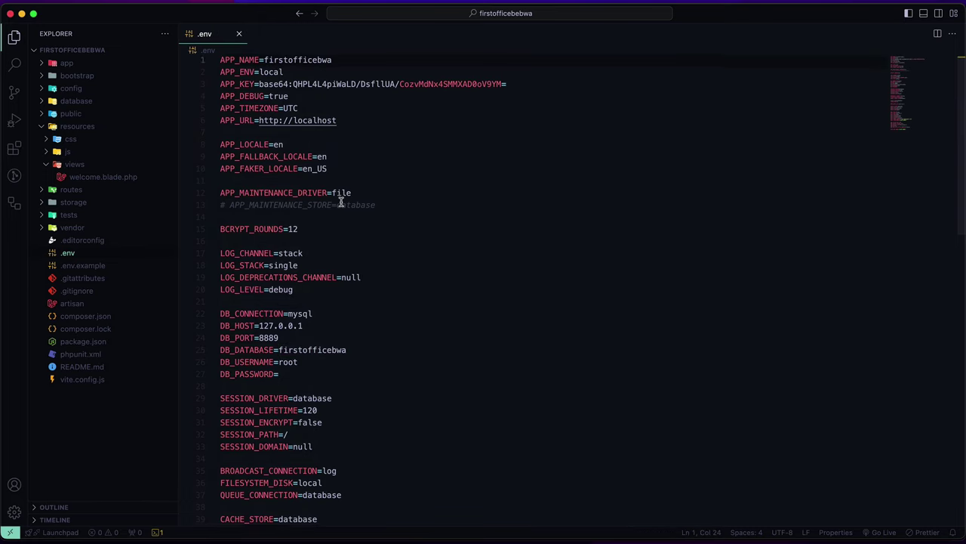
scroll(341, 203, down, 4)
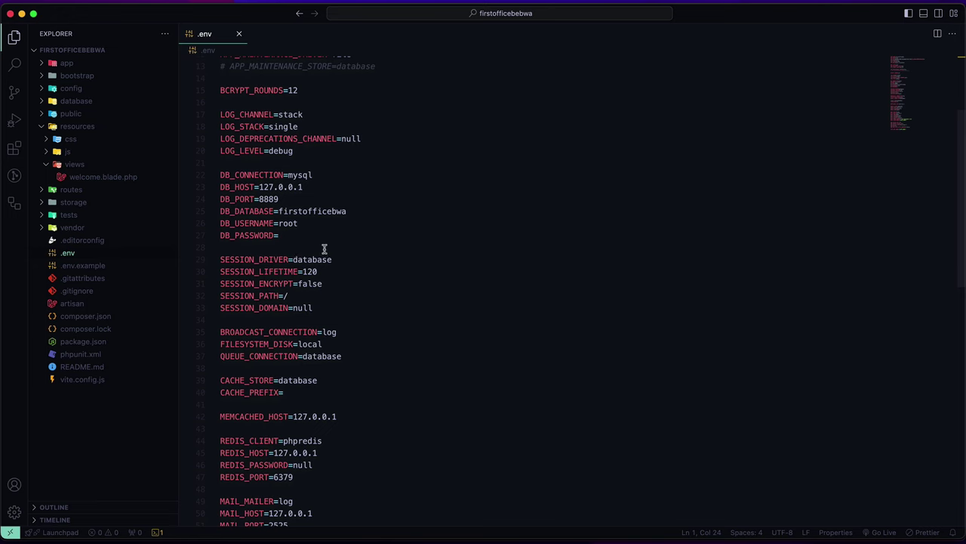
scroll(302, 226, up, 2)
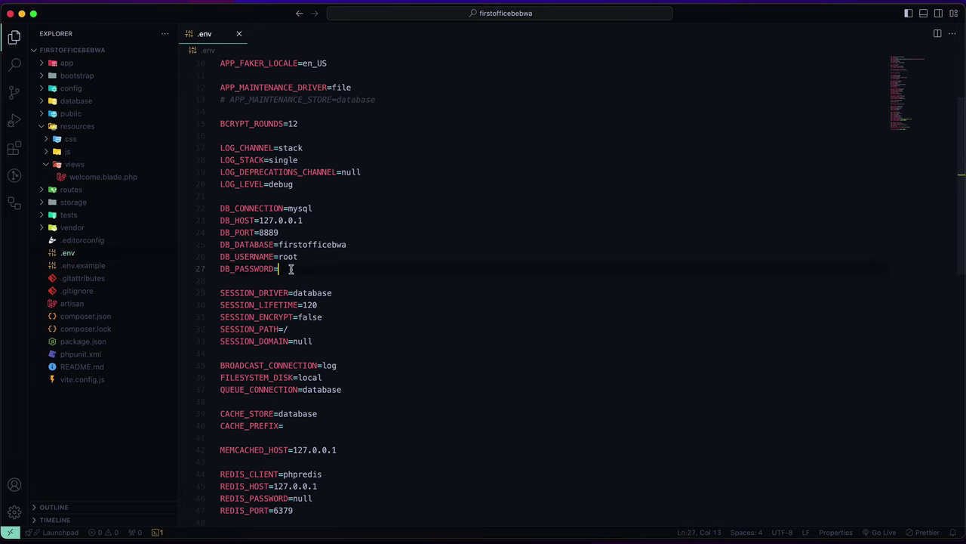
text(root)
key(super+s)
scroll(289, 271, down, 1)
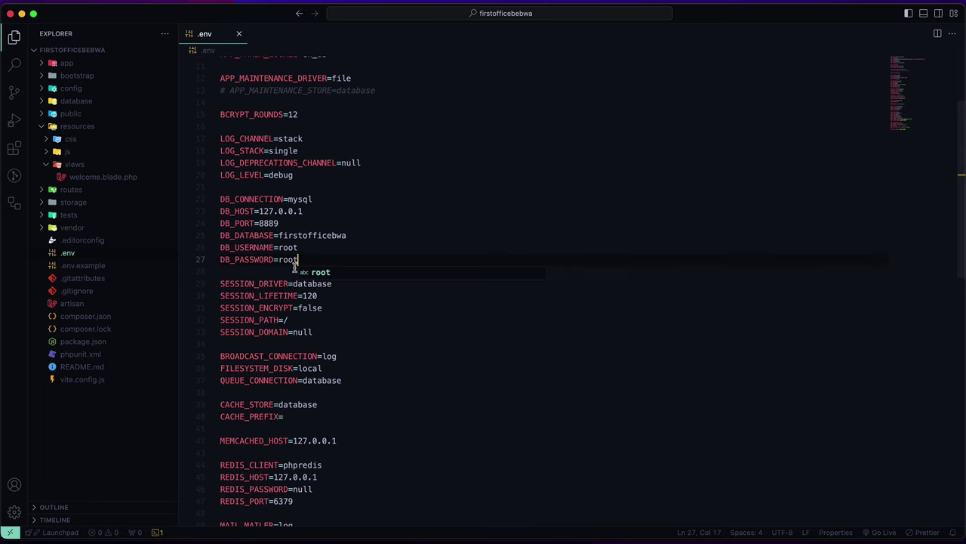
scroll(294, 268, up, 3)
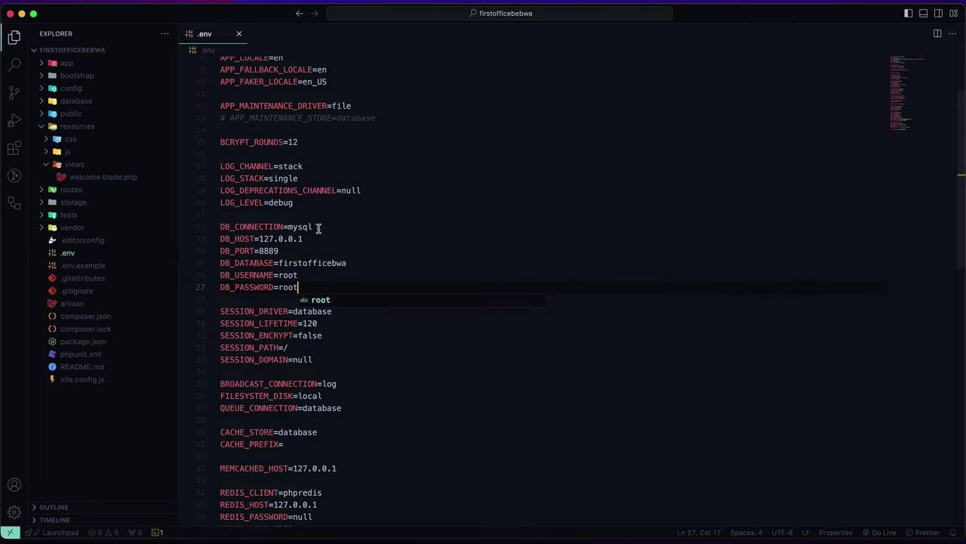
click(367, 216)
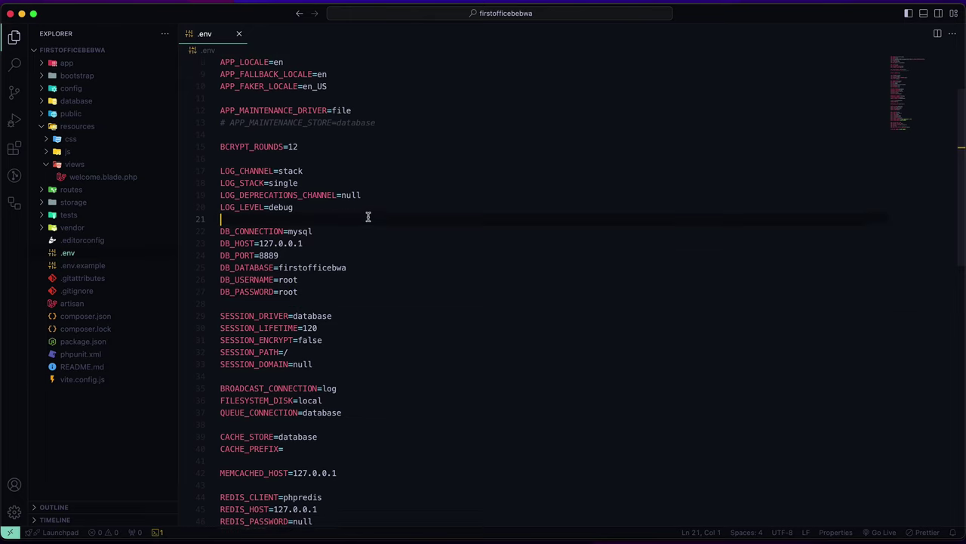
scroll(368, 217, up, 3)
scroll(368, 217, up, 4)
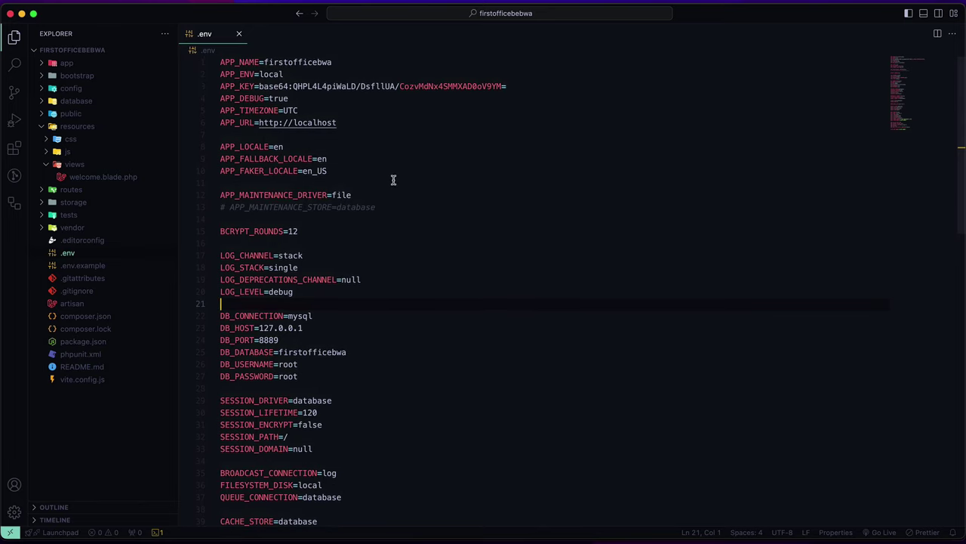
scroll(393, 179, down, 3)
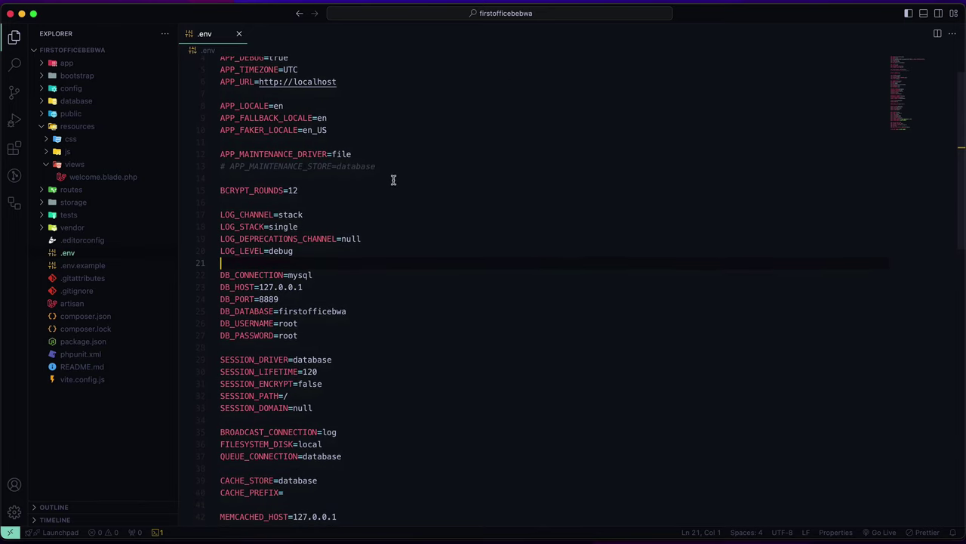
click(403, 273)
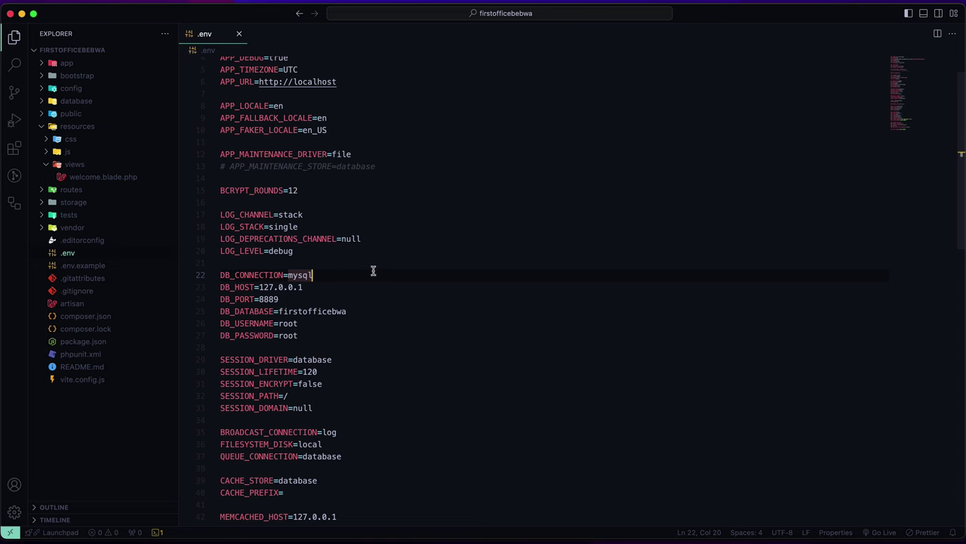
scroll(367, 271, up, 1)
Step: Launch phpMyAdmin from the MAMP WebStart page's Tools menu
scroll(368, 271, up, 1)
key(super+Tab)
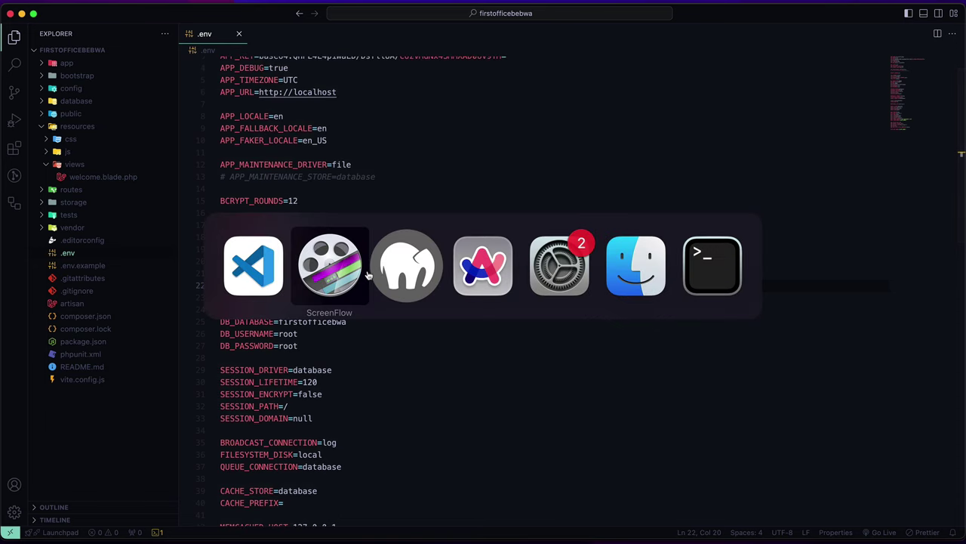
key(Tab)
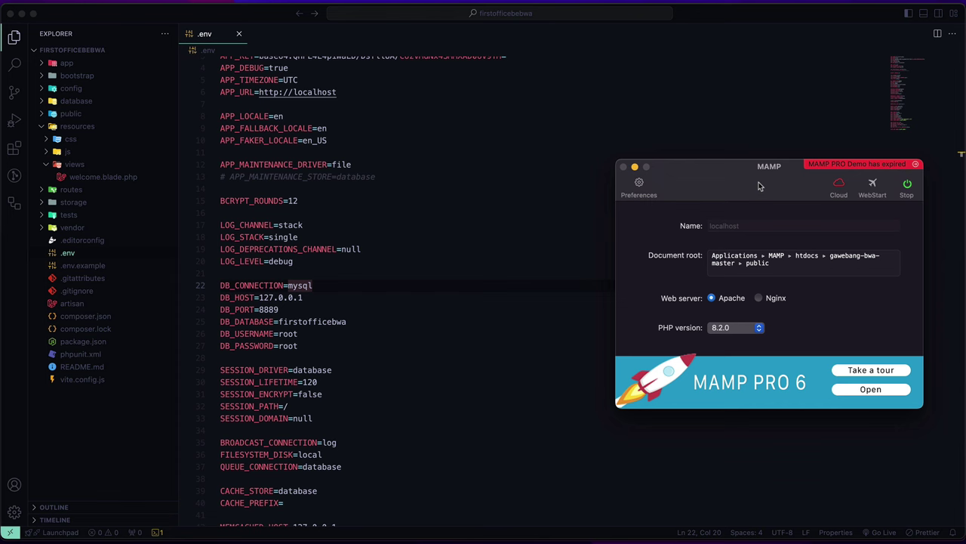
click(876, 184)
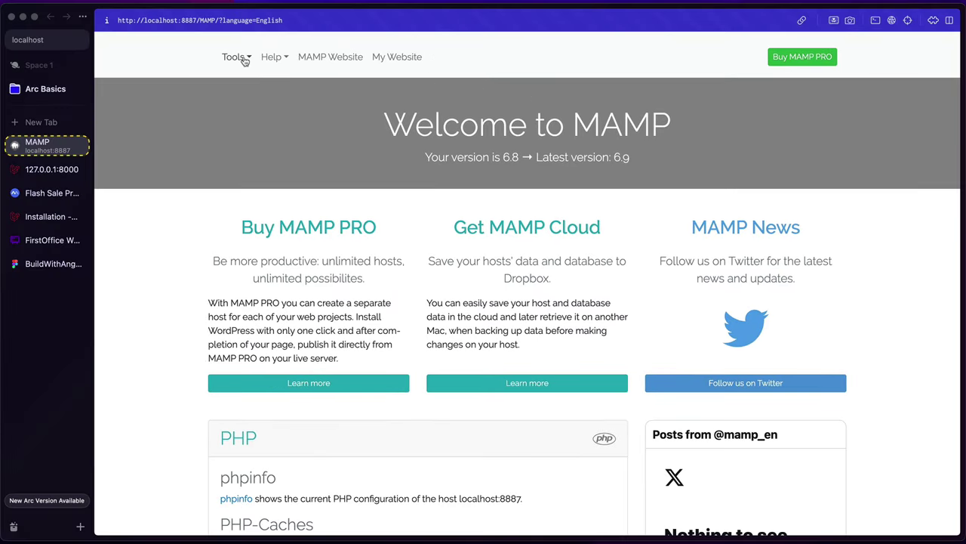
click(236, 57)
click(259, 111)
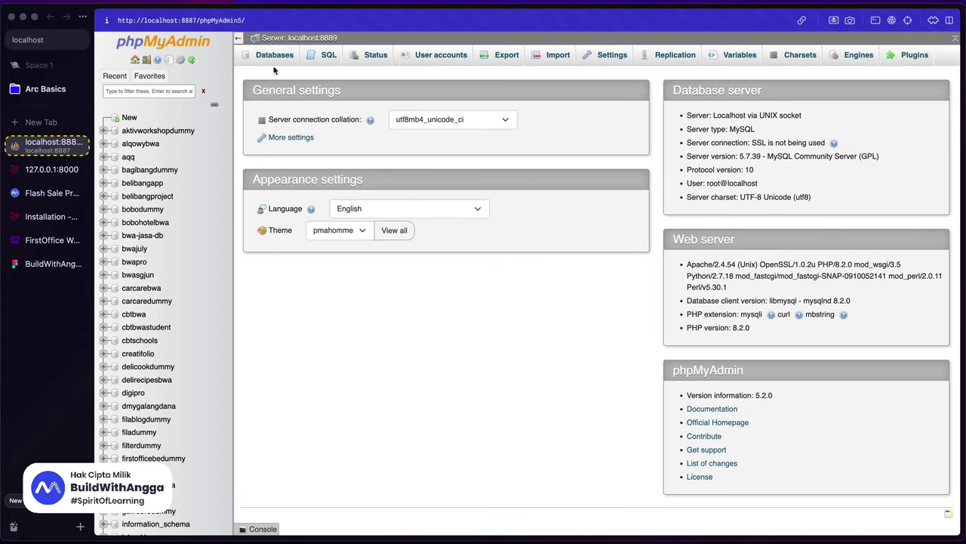
Step: Show phpMyAdmin's Databases list with the new database name field focused
click(268, 55)
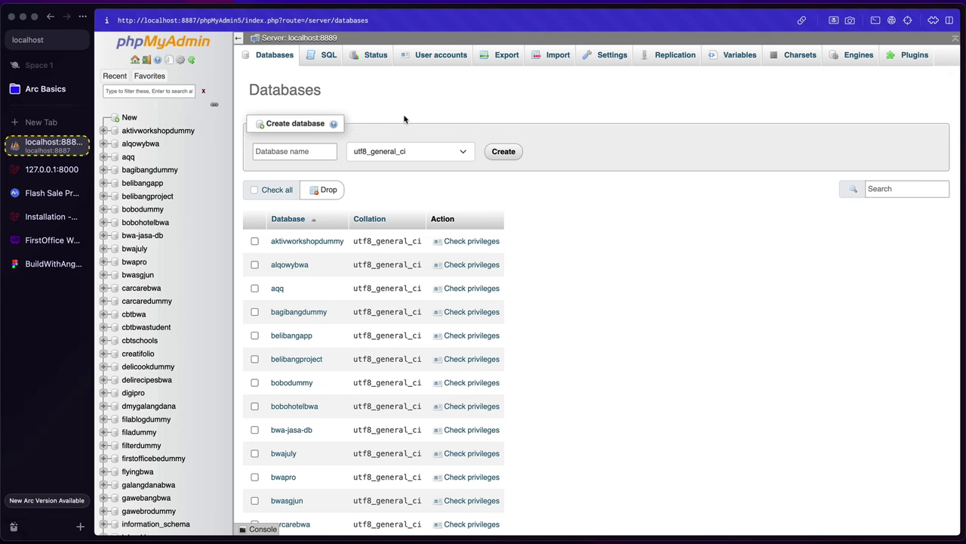
scroll(397, 166, down, 1)
scroll(380, 121, up, 1)
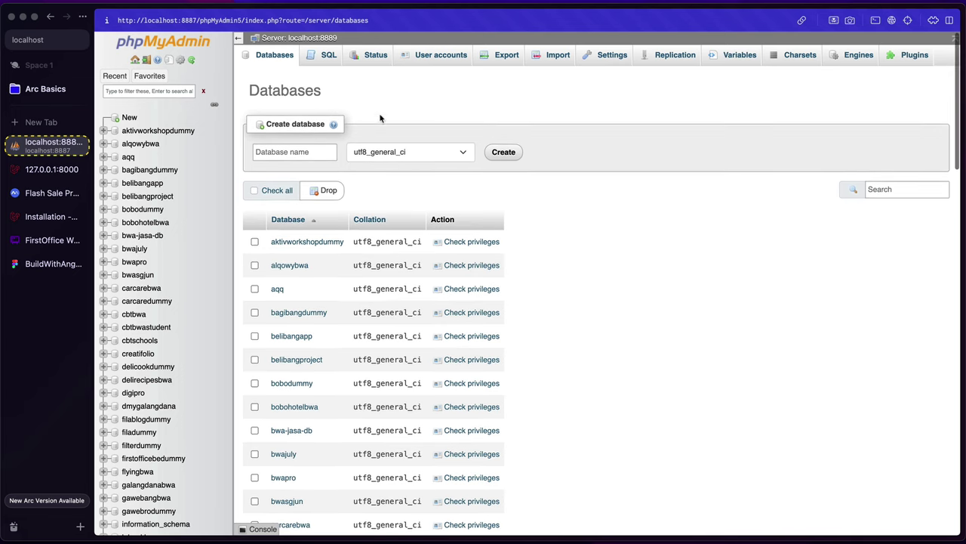
click(300, 153)
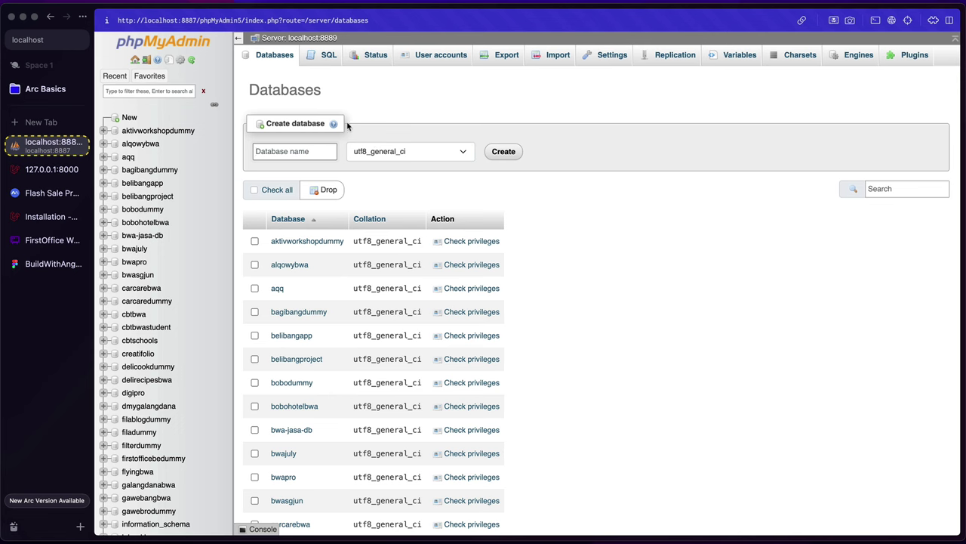
key(super+Tab)
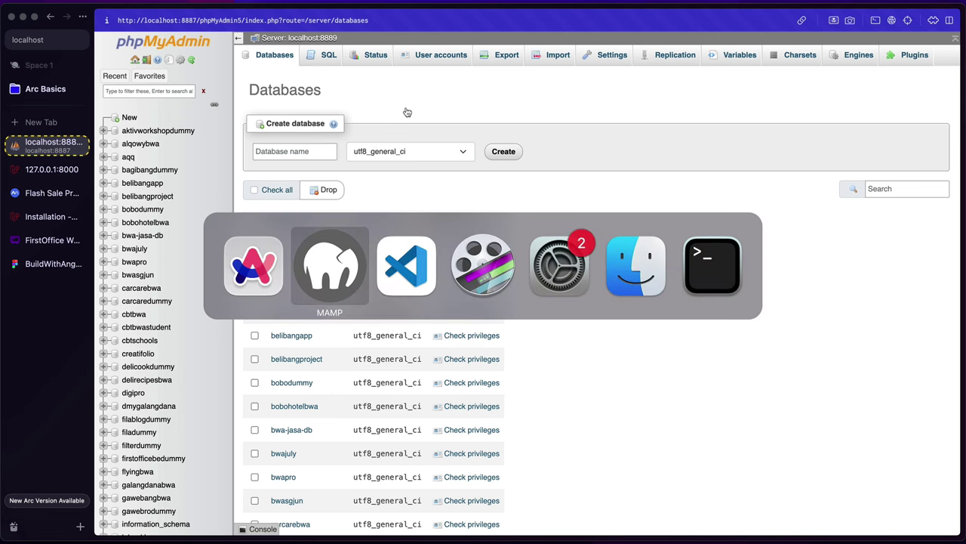
key(super+Tab)
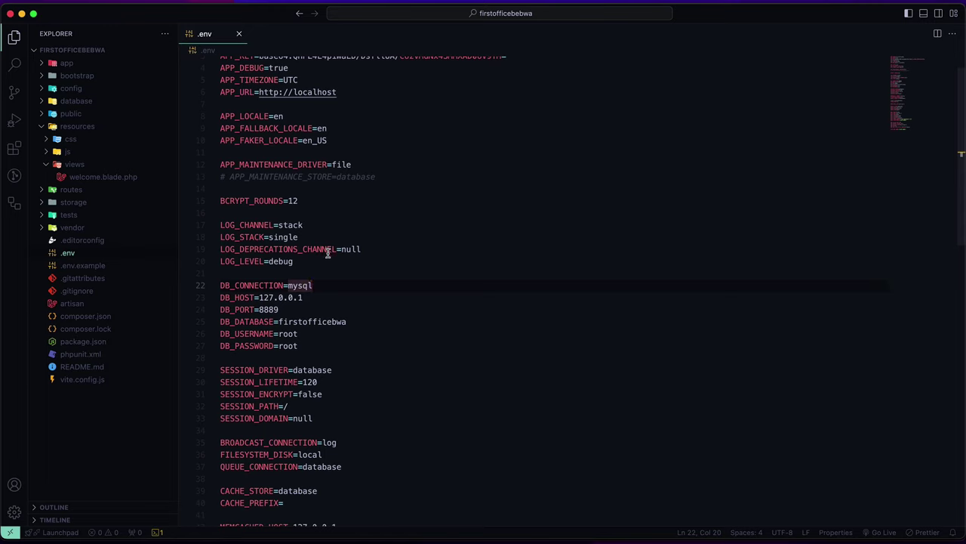
Step: Open the users, cache and jobs table migrations from database/migrations
click(83, 101)
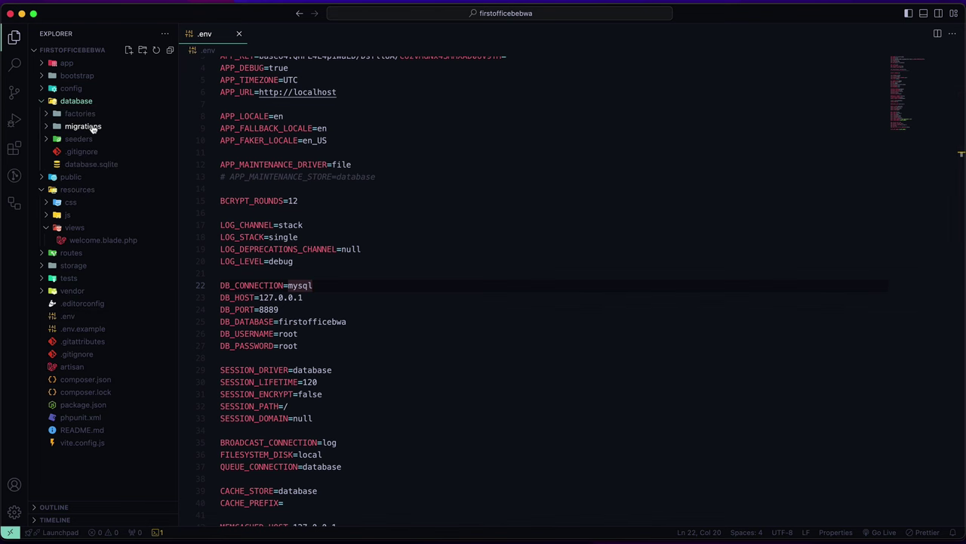
click(93, 126)
click(113, 139)
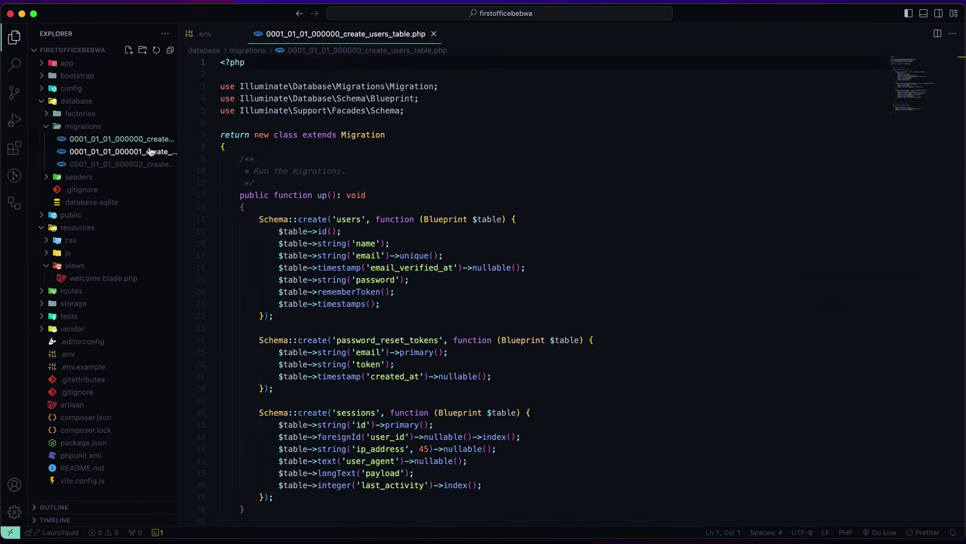
click(149, 152)
click(137, 164)
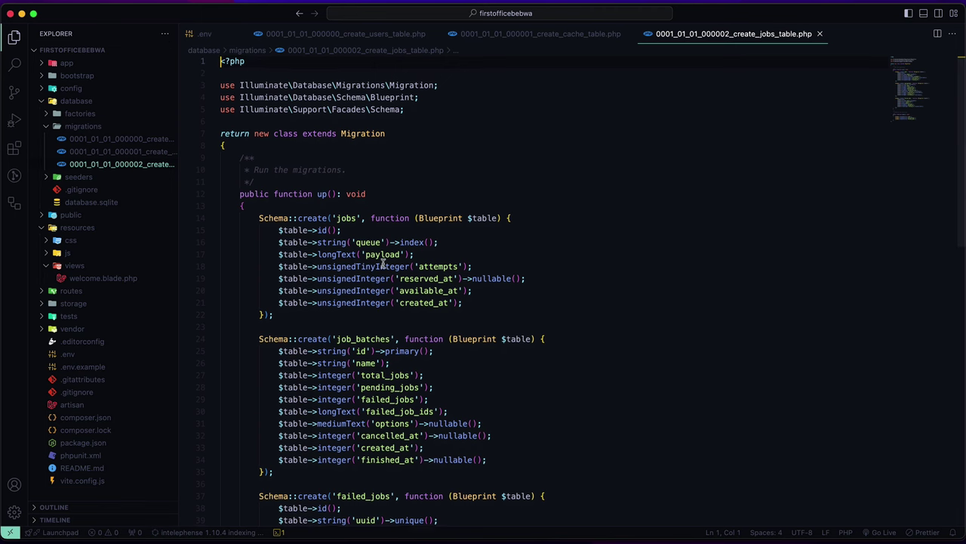
scroll(383, 262, down, 2)
scroll(384, 262, up, 2)
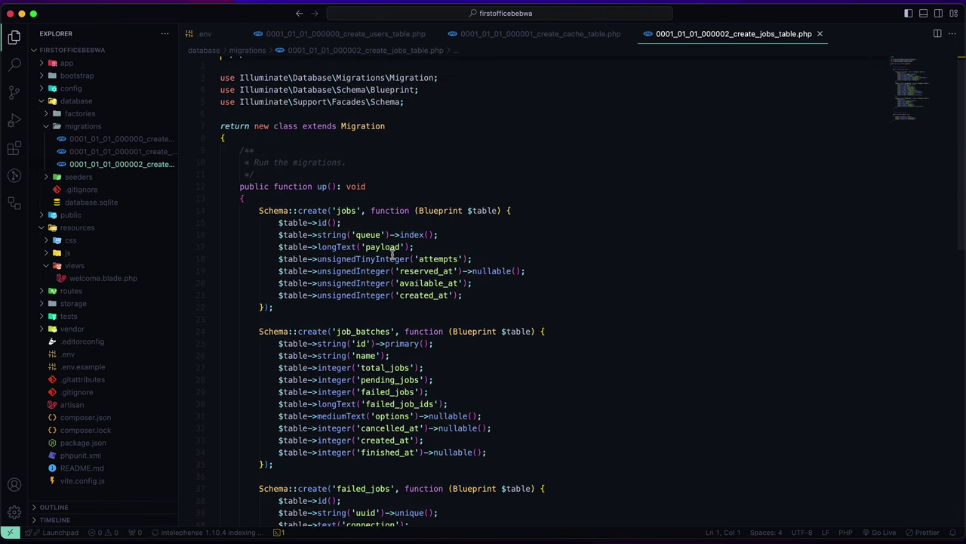
Step: Check the firstofficebwa database name in .env, then review each migration tab in turn
click(212, 35)
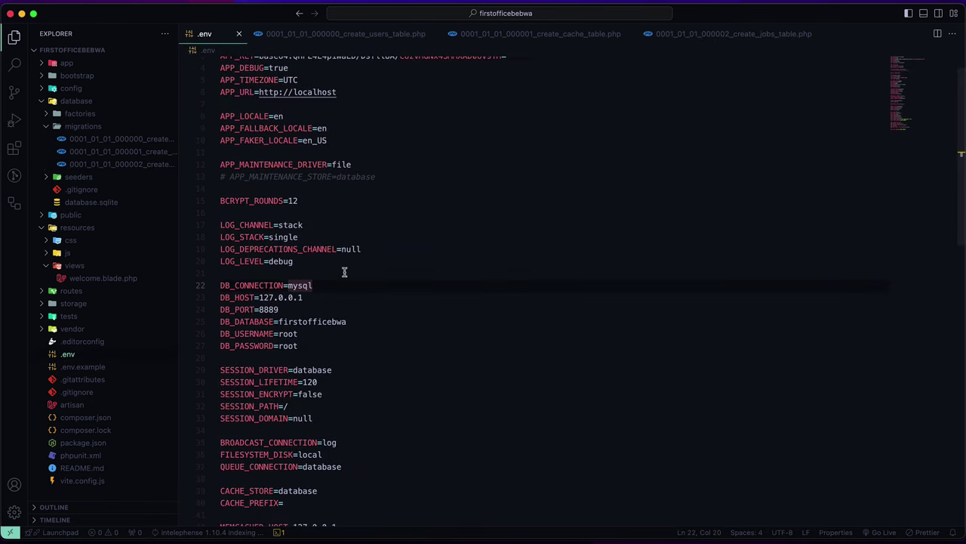
double_click(329, 321)
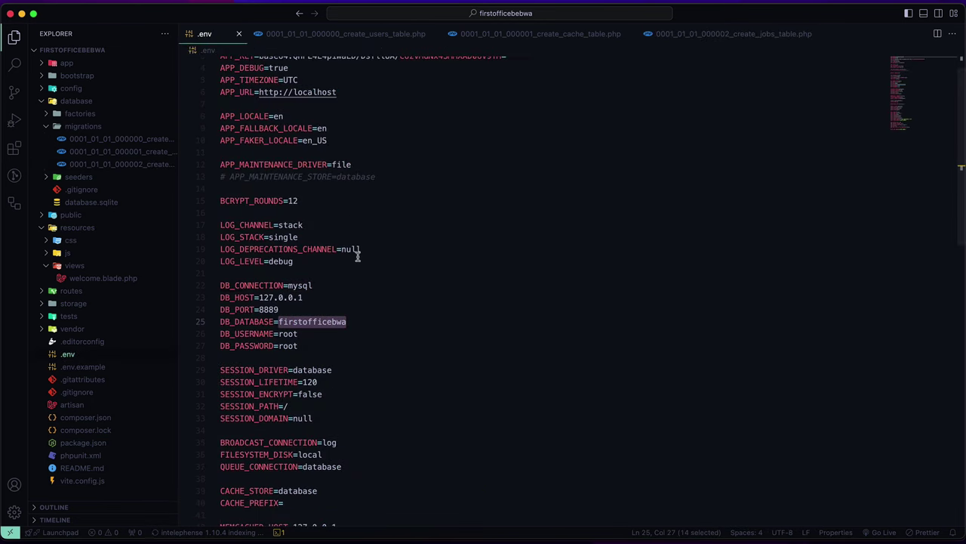
click(381, 38)
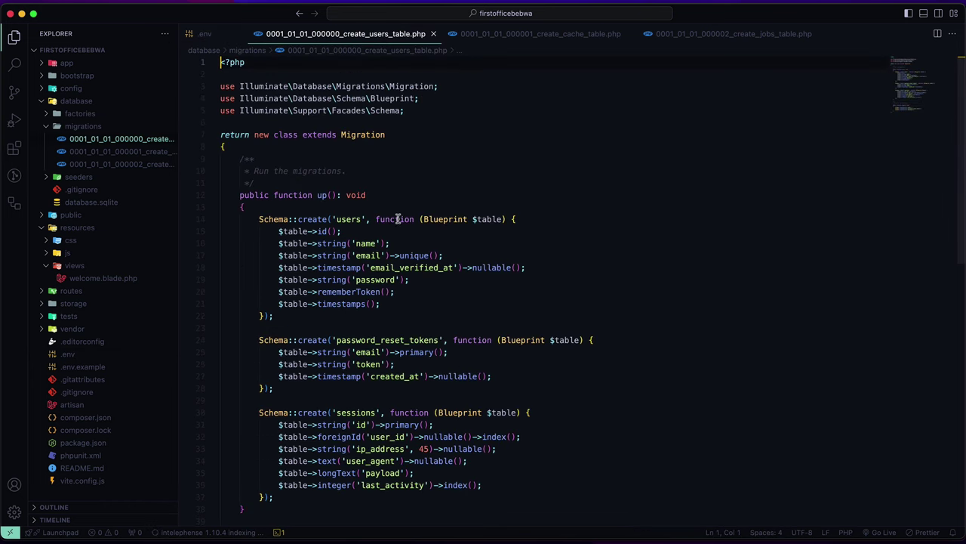
scroll(398, 235, down, 3)
scroll(390, 233, up, 1)
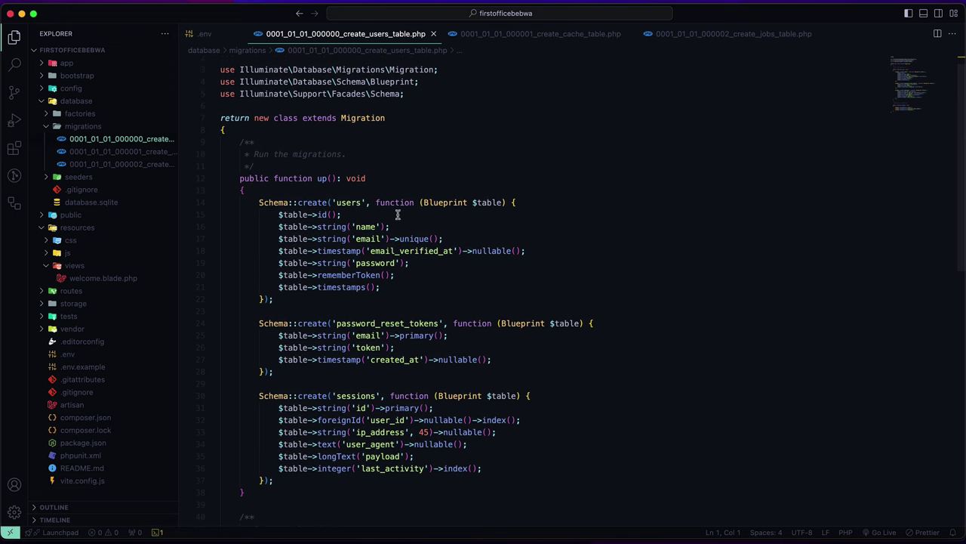
click(540, 38)
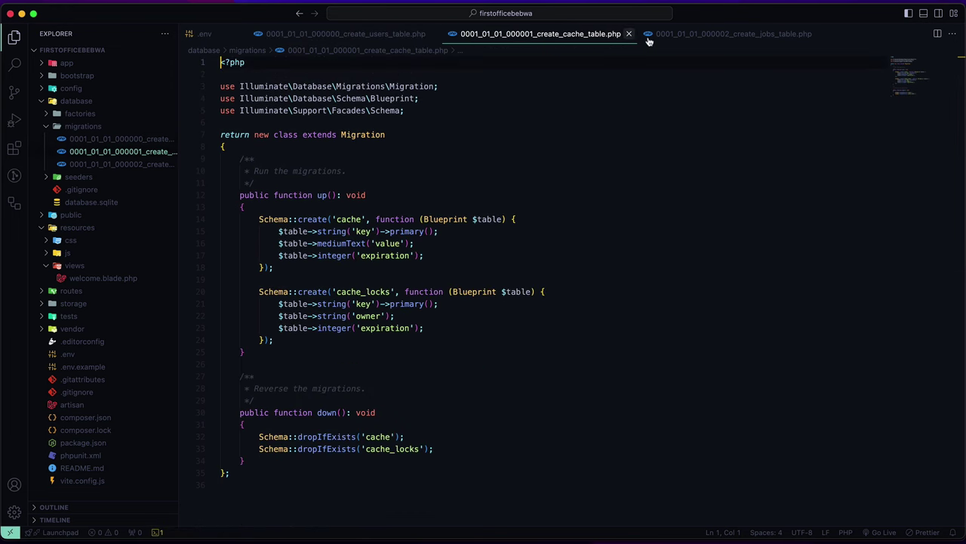
click(690, 35)
scroll(538, 149, down, 3)
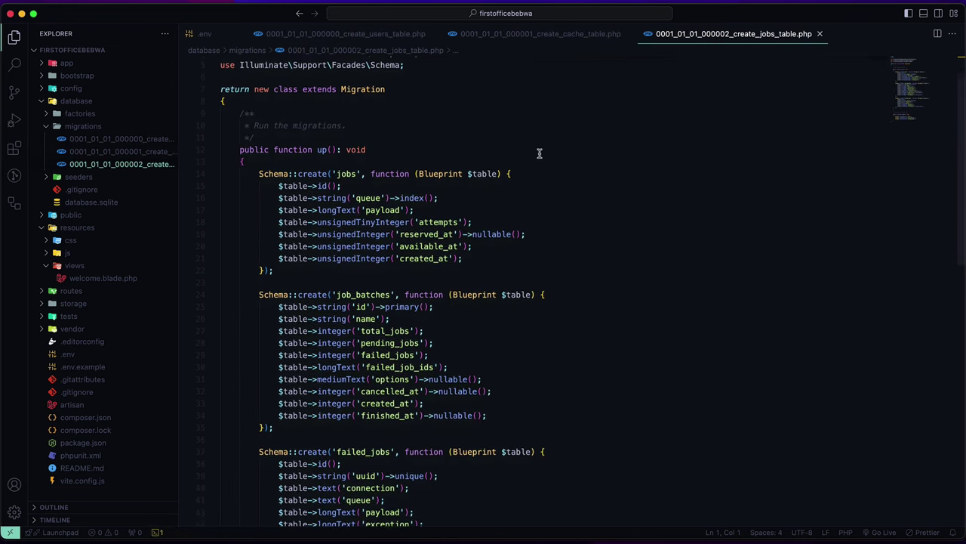
key(super+Tab)
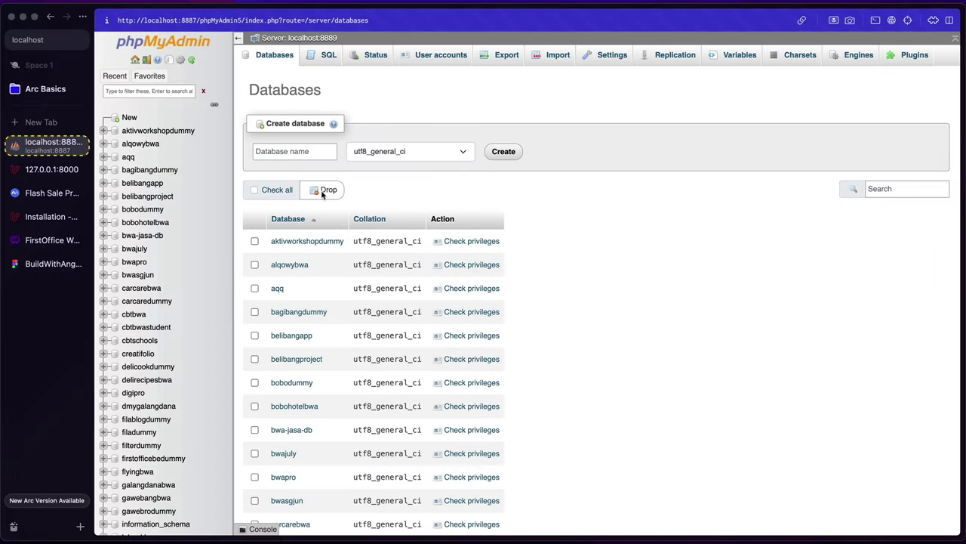
Step: Open the FirstOffice Web Project ERD board in Whimsical from Arc's sidebar
click(48, 240)
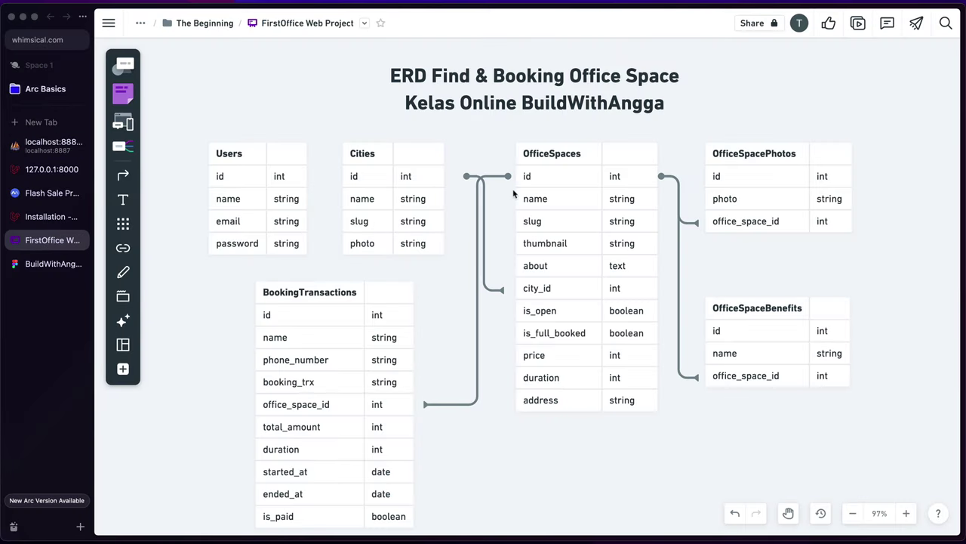